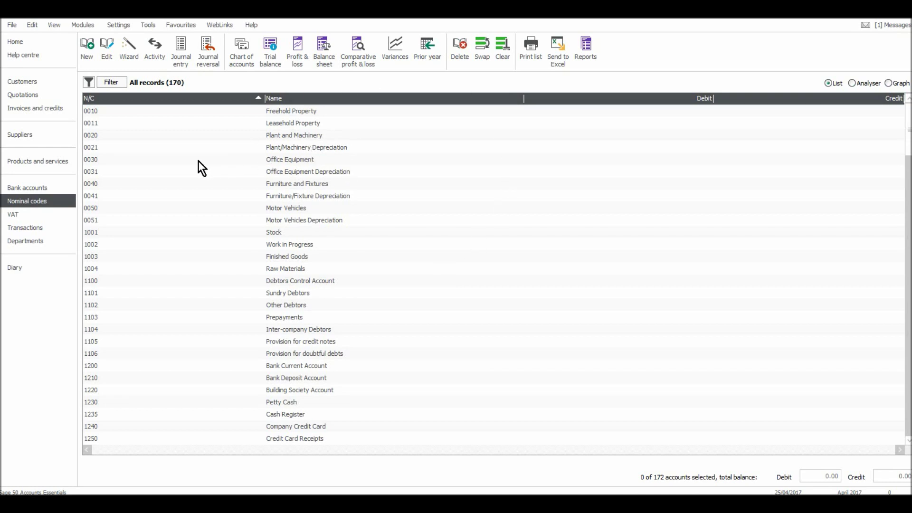
Switch from nominal codes to the Customers module, showing the empty customer list
{"action": "left_click", "coordinate": [29, 85]}
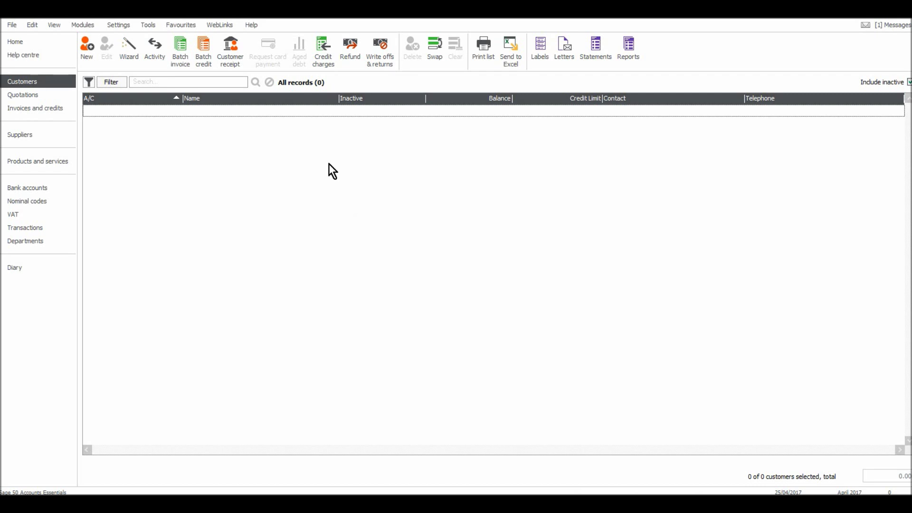
{"action": "left_click", "coordinate": [89, 43]}
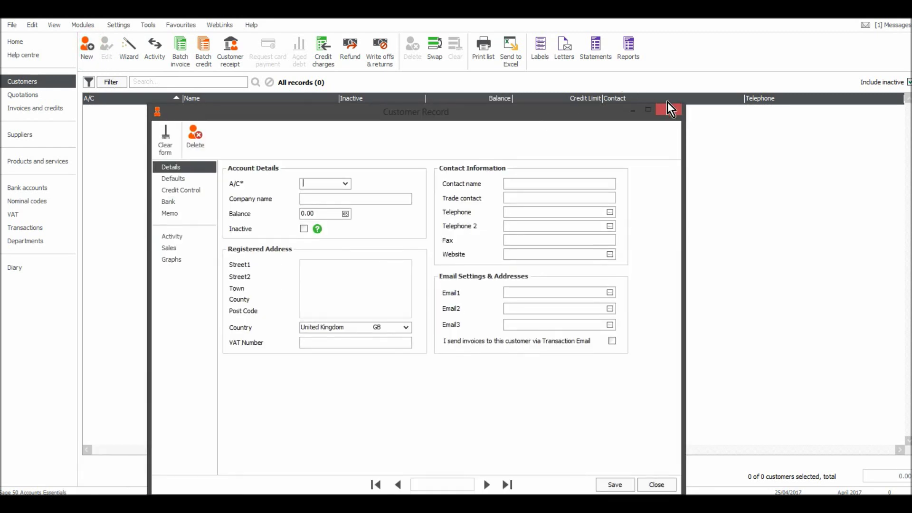
{"action": "left_click", "coordinate": [669, 111]}
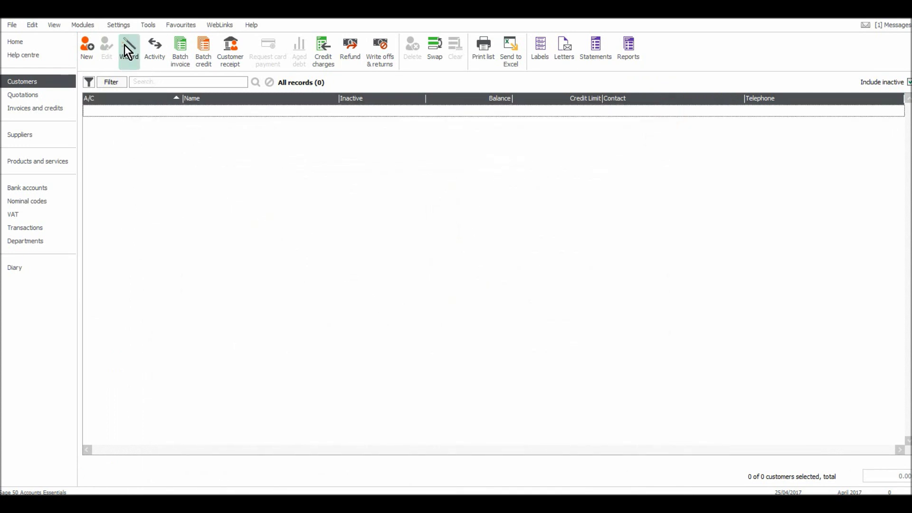
{"action": "left_click", "coordinate": [128, 58]}
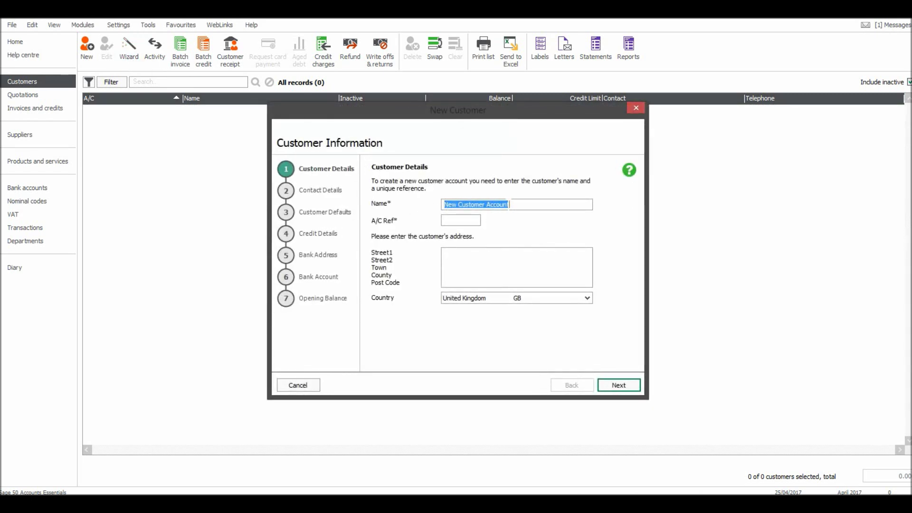
Name the customer ABC Custom, enter the first street line, and check the auto-generated account reference
{"action": "triple_click", "coordinate": [524, 205]}
{"action": "type", "text": "ABC C"}
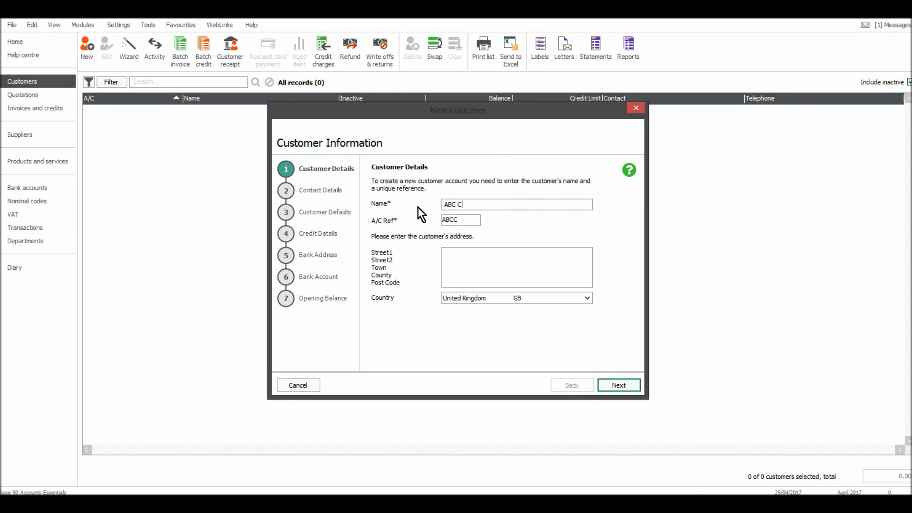
{"action": "type", "text": "ustom"}
{"action": "left_click", "coordinate": [484, 250]}
{"action": "type", "text": "123 Easy"}
{"action": "left_click", "coordinate": [478, 221]}
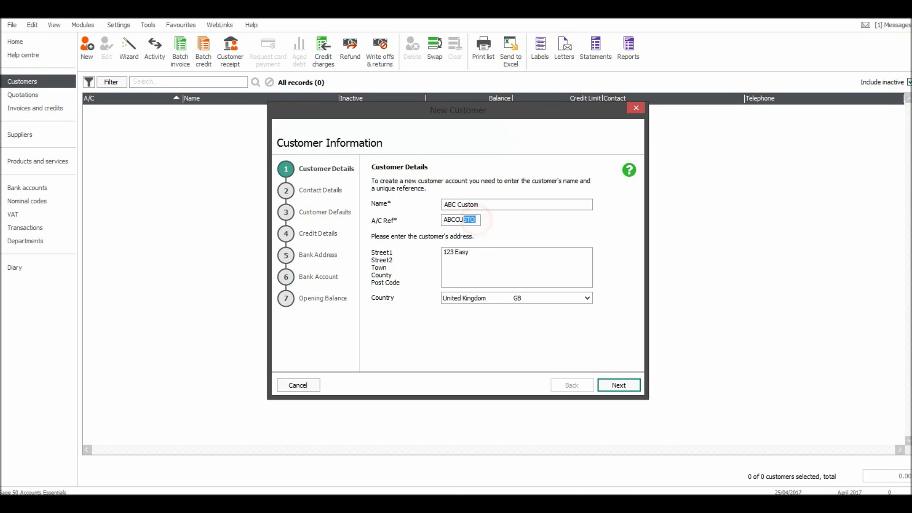
{"action": "left_click", "coordinate": [479, 221]}
{"action": "left_click", "coordinate": [478, 220]}
{"action": "left_click", "coordinate": [478, 220]}
Complete the customer's address with the second street line, county and postcode
{"action": "left_click", "coordinate": [482, 254]}
{"action": "left_click", "coordinate": [489, 254]}
{"action": "key", "text": "Return"}
{"action": "type", "text": "ihgjhvbk "}
{"action": "type", "text": "Tu"}
{"action": "type", "text": "ns"}
{"action": "type", "text": "ta"}
{"action": "type", "text": "ll"}
{"action": "key", "text": "Return"}
{"action": "type", "text": "Ess"}
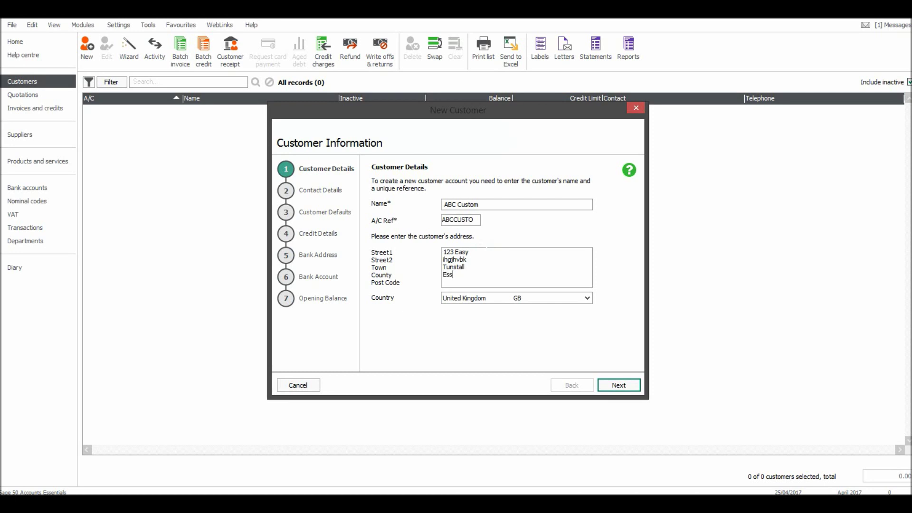
{"action": "type", "text": "rx"}
{"action": "key", "text": "BackSpace"}
{"action": "key", "text": "BackSpace"}
{"action": "type", "text": "ex IP12 7OP"}
Enter the customer's telephone number, e-mail address, website and contact name
{"action": "left_click", "coordinate": [636, 387]}
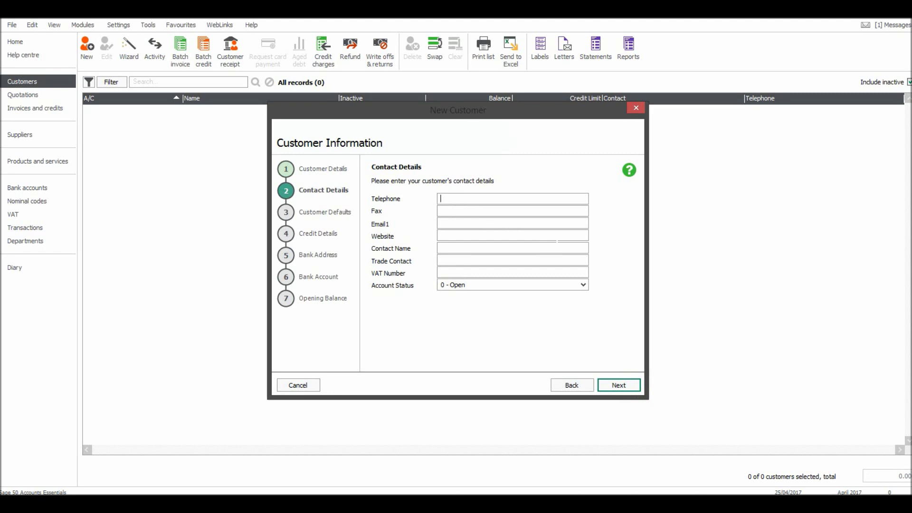
{"action": "type", "text": "0"}
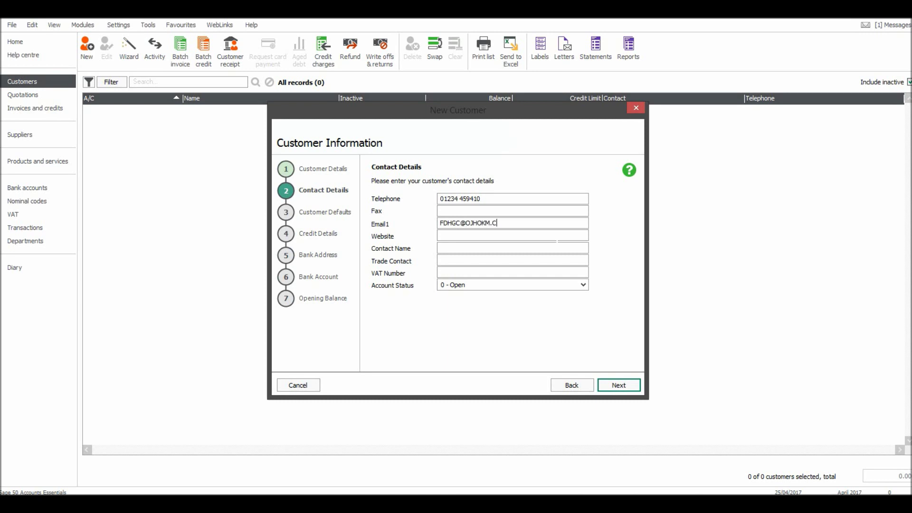
{"action": "type", "text": "www"}
{"action": "type", "text": ".hiugihbj.c"}
{"action": "type", "text": "om"}
{"action": "type", "text": "Sa"}
{"action": "type", "text": "m "}
{"action": "type", "text": "Mortgvh"}
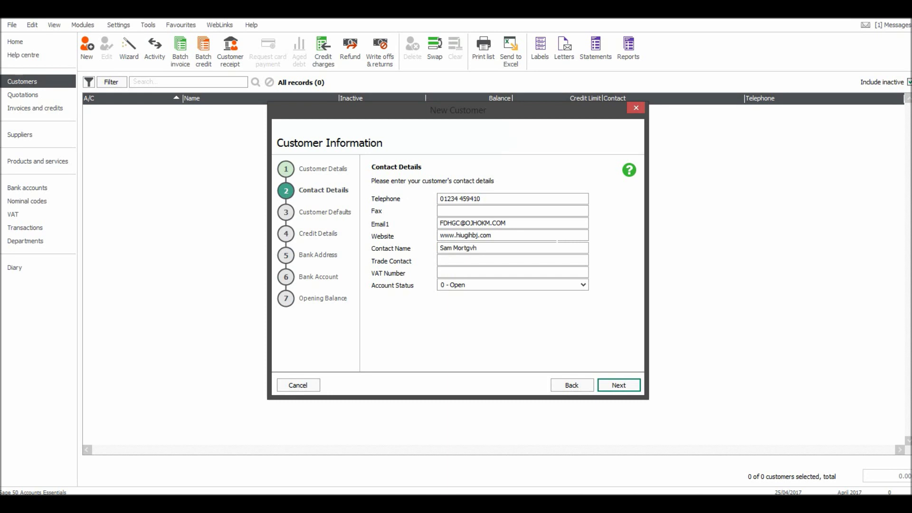
Enter the customer's VAT number and keep account status at 0 - Open
{"action": "left_click", "coordinate": [530, 261]}
{"action": "left_click", "coordinate": [530, 248]}
{"action": "left_click", "coordinate": [481, 271]}
{"action": "type", "text": "5455151512"}
{"action": "left_click", "coordinate": [483, 285]}
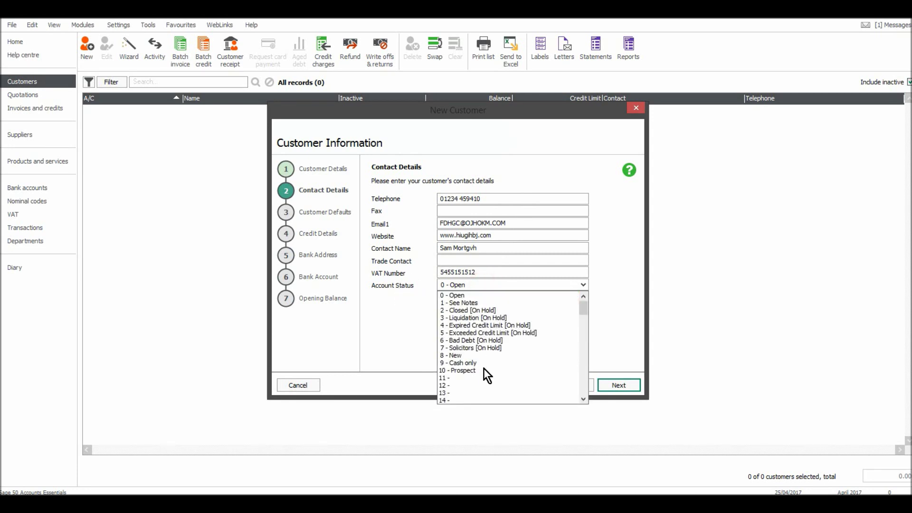
{"action": "left_click", "coordinate": [613, 304]}
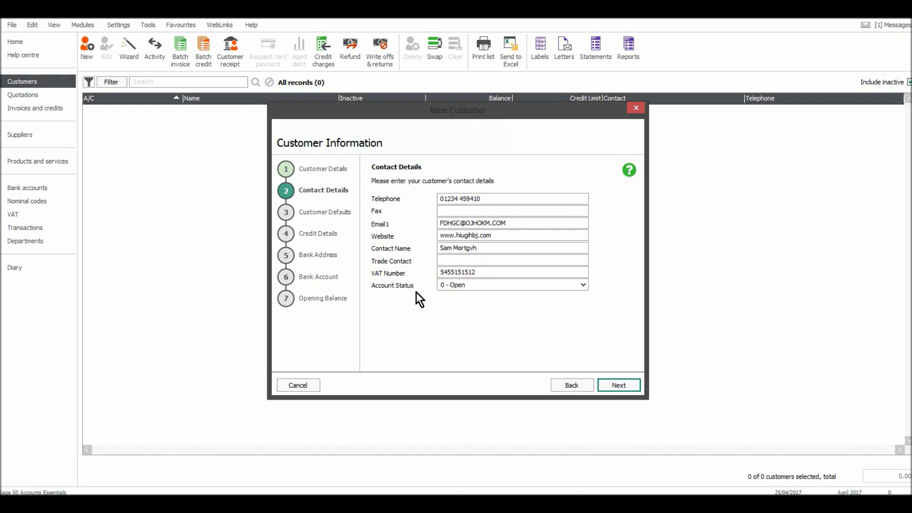
{"action": "left_click", "coordinate": [614, 384]}
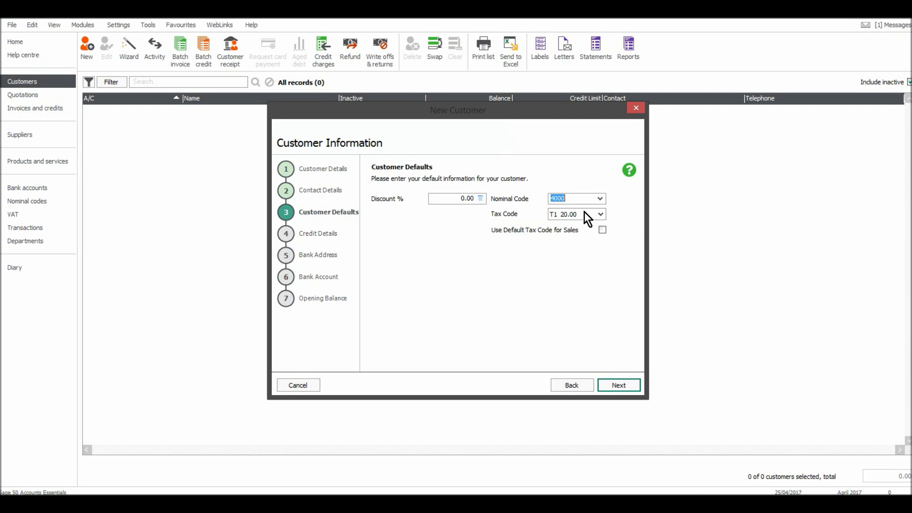
Keep nominal code 4000 and tax code T1 20.00 as the customer defaults
{"action": "left_click", "coordinate": [604, 218]}
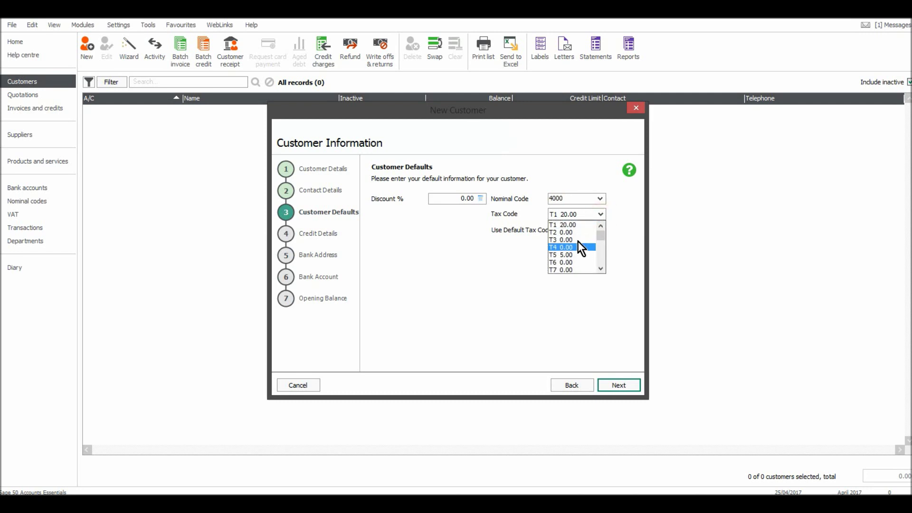
{"action": "left_click", "coordinate": [609, 268]}
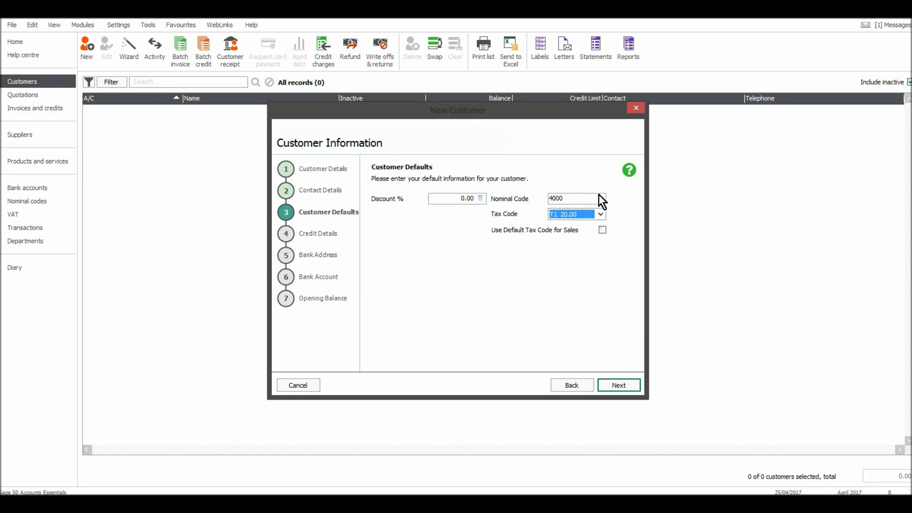
{"action": "left_click", "coordinate": [567, 199]}
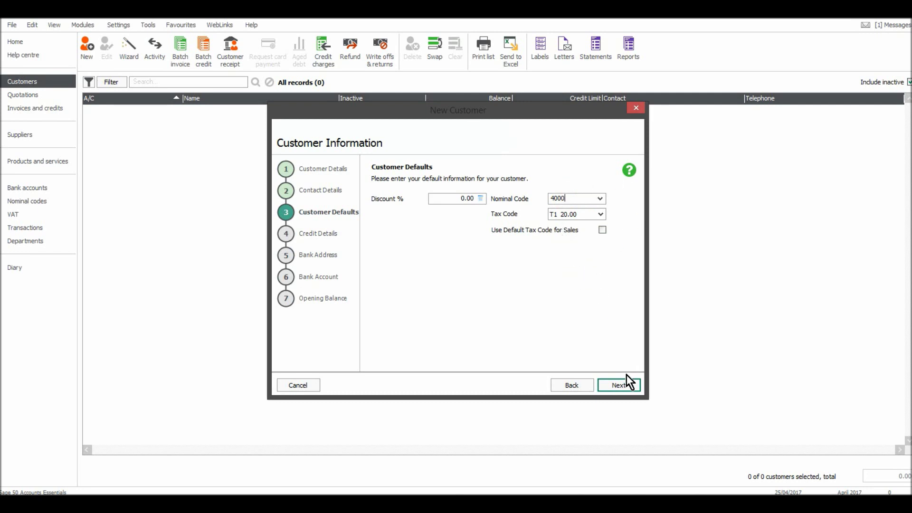
{"action": "left_click", "coordinate": [619, 385]}
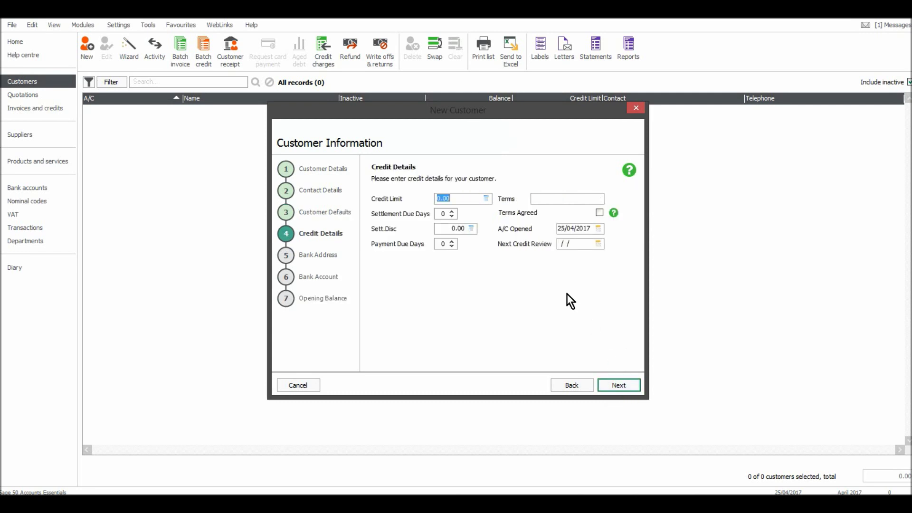
Give the customer a 1000 credit limit with 30 Days terms marked as agreed
{"action": "type", "text": "1000"}
{"action": "key", "text": "Tab"}
{"action": "left_click", "coordinate": [566, 198]}
{"action": "type", "text": "30 Days"}
{"action": "left_click", "coordinate": [437, 244]}
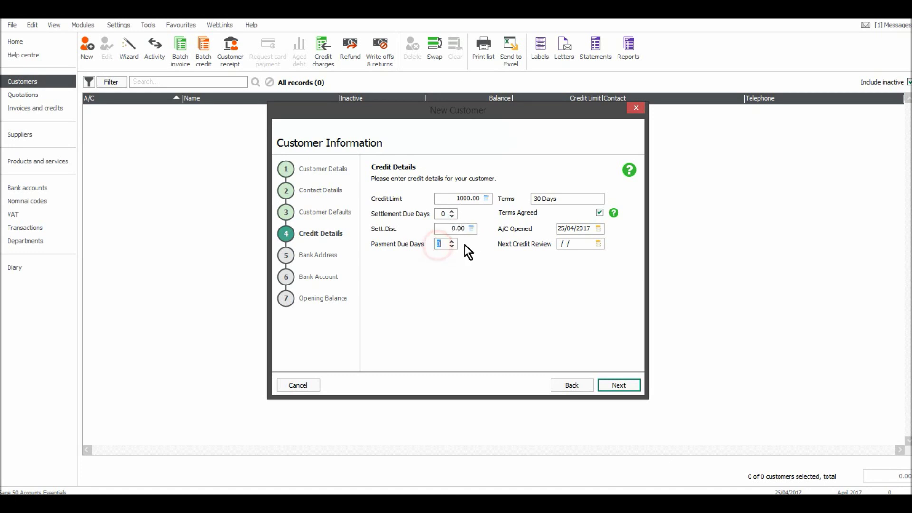
{"action": "left_click", "coordinate": [474, 253]}
{"action": "left_click", "coordinate": [617, 385]}
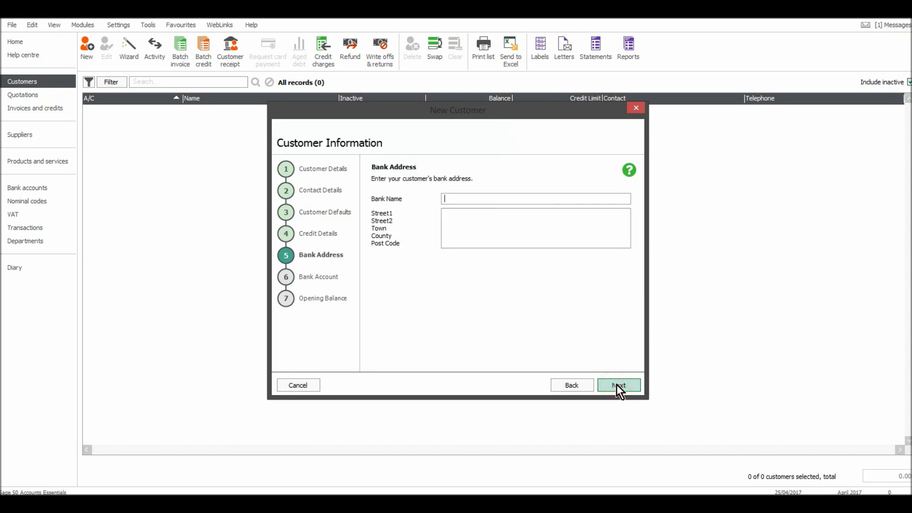
Skip the Bank Address and Bank Account steps, leaving both blank
{"action": "left_click", "coordinate": [486, 193]}
{"action": "left_click", "coordinate": [622, 382]}
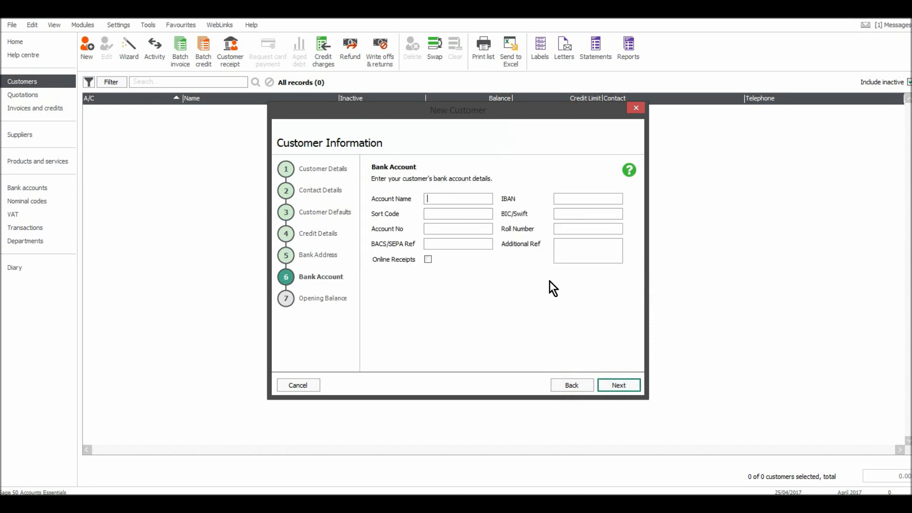
{"action": "left_click", "coordinate": [615, 385]}
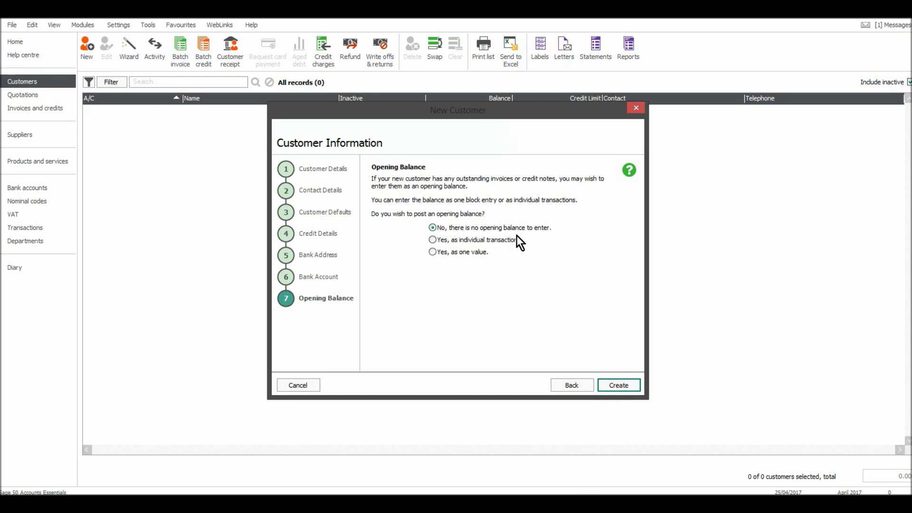
Create customer ABC Custom with no opening balance
{"action": "left_click", "coordinate": [625, 388]}
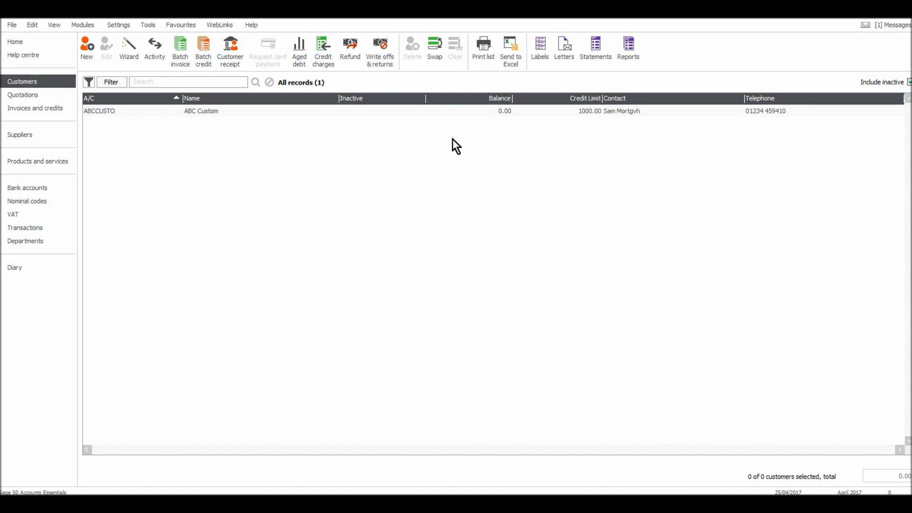
Select the ABC Custom row in the customer list
{"action": "left_click", "coordinate": [648, 112]}
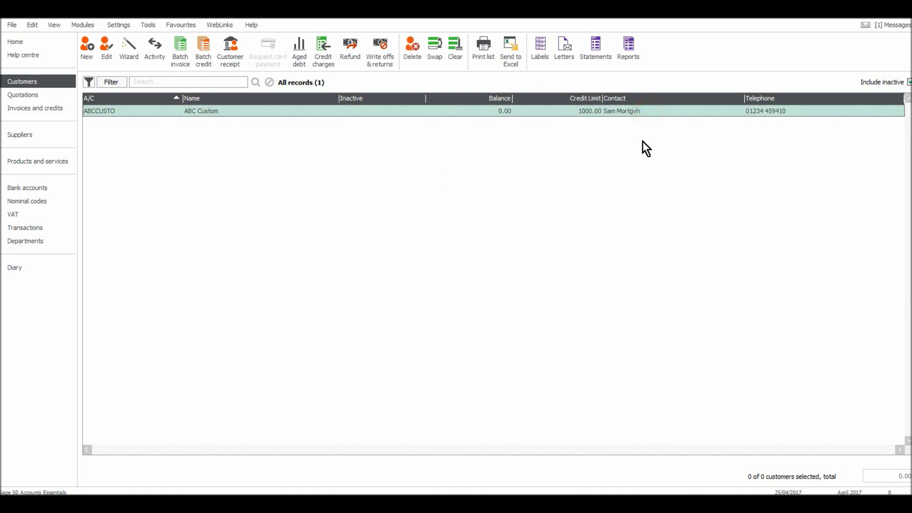
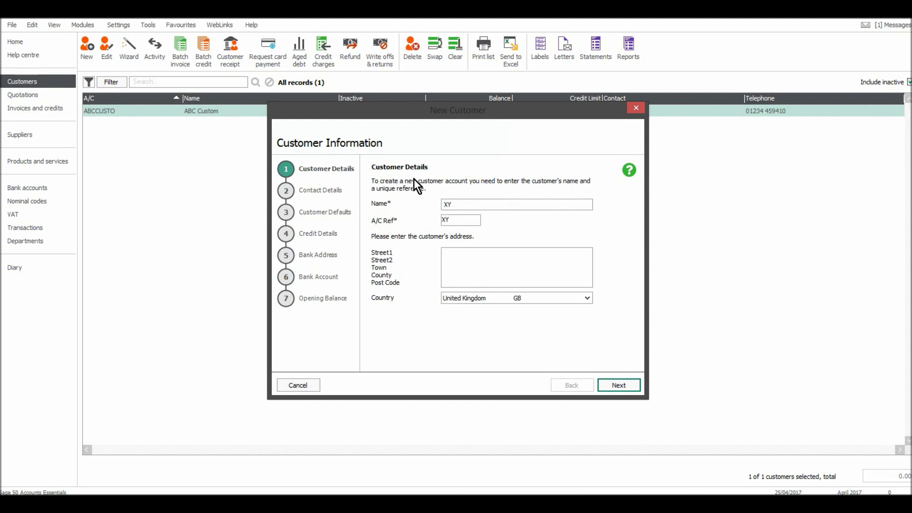
Finish naming the new customer XYZ Computers, correcting the mistyped letter
{"action": "type", "text": "u"}
{"action": "key", "text": "BackSpace"}
{"action": "key", "text": "BackSpace"}
{"action": "type", "text": "Computers"}
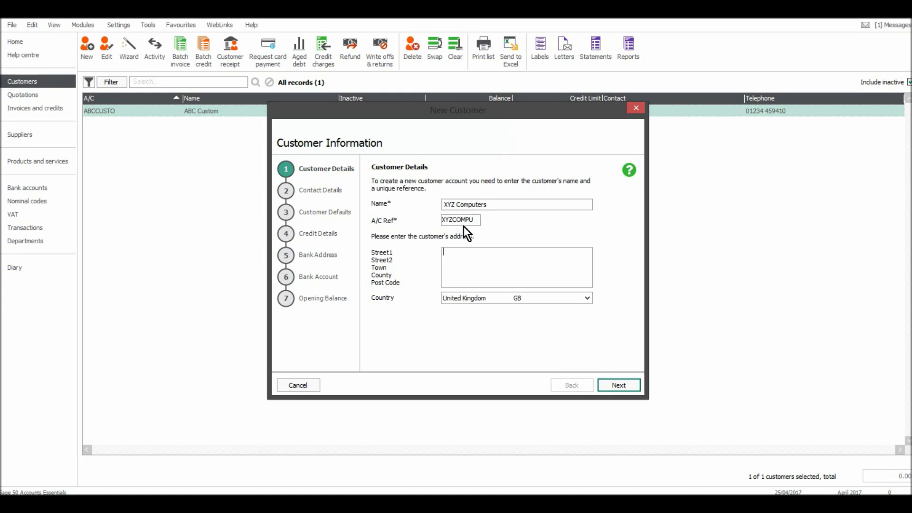
Enter the customer's street, town and county lines, and the post code
{"action": "left_click", "coordinate": [470, 260]}
{"action": "left_click", "coordinate": [470, 249]}
{"action": "type", "text": "3212 jhjkon"}
{"action": "key", "text": "Return"}
{"action": "type", "text": "jbjhvhbjbh"}
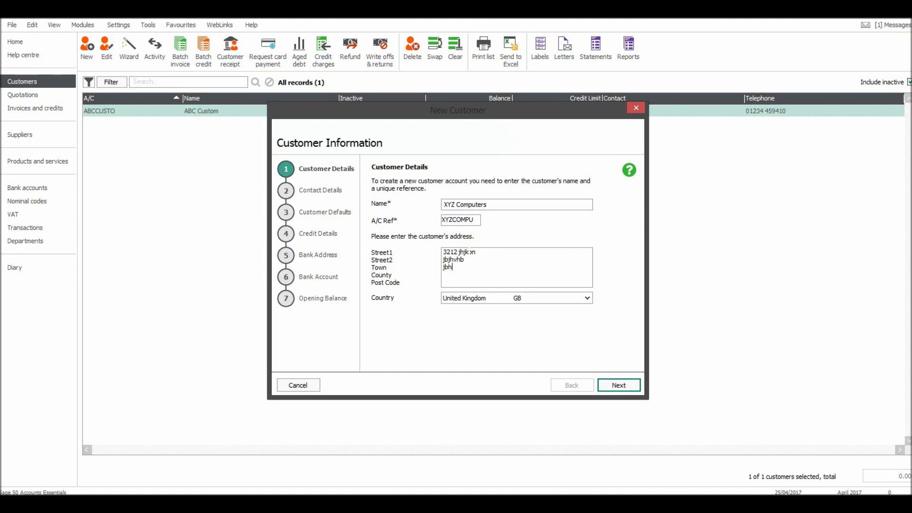
{"action": "type", "text": "vkj ojgcrddfx"}
{"action": "key", "text": "Return"}
{"action": "type", "text": "ip11 7po"}
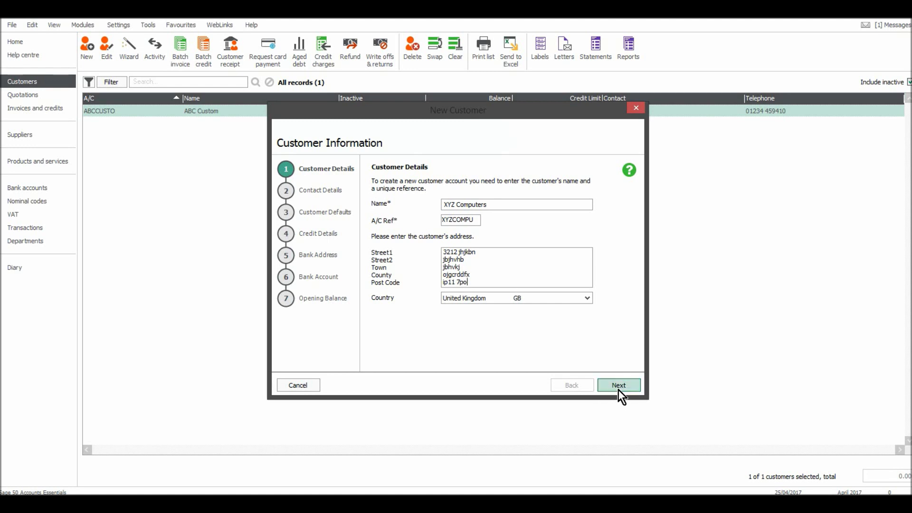
Record the customer's telephone number on the Contact Details step
{"action": "left_click", "coordinate": [618, 388]}
{"action": "type", "text": "02124 123456"}
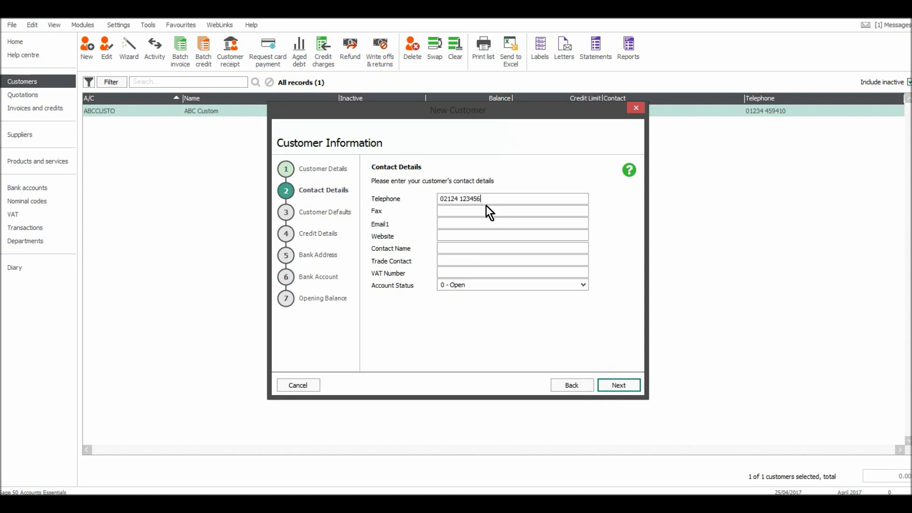
{"action": "left_click", "coordinate": [486, 209]}
Enter the customer's e-mail address, fixing its typo, and the contact's name
{"action": "left_click", "coordinate": [475, 225]}
{"action": "left_click", "coordinate": [477, 236]}
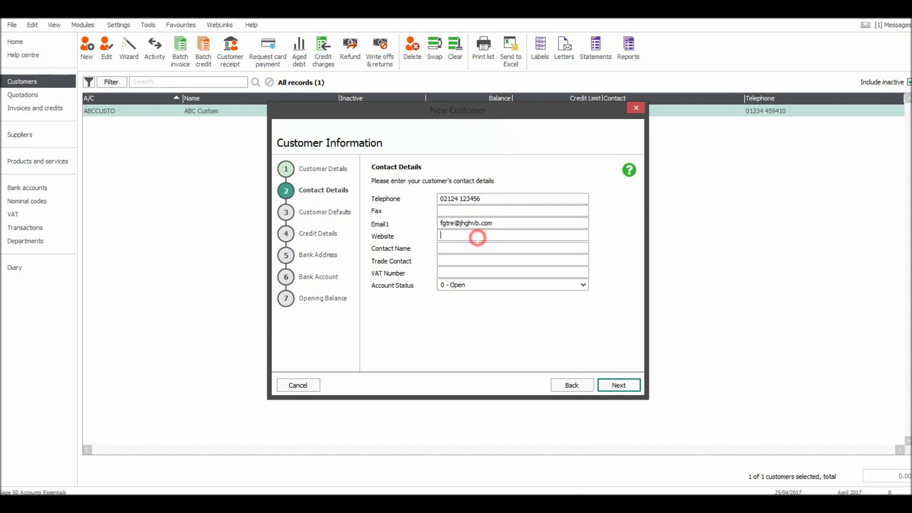
{"action": "left_click", "coordinate": [477, 244]}
{"action": "type", "text": "ggv ouhib"}
{"action": "left_click", "coordinate": [489, 271]}
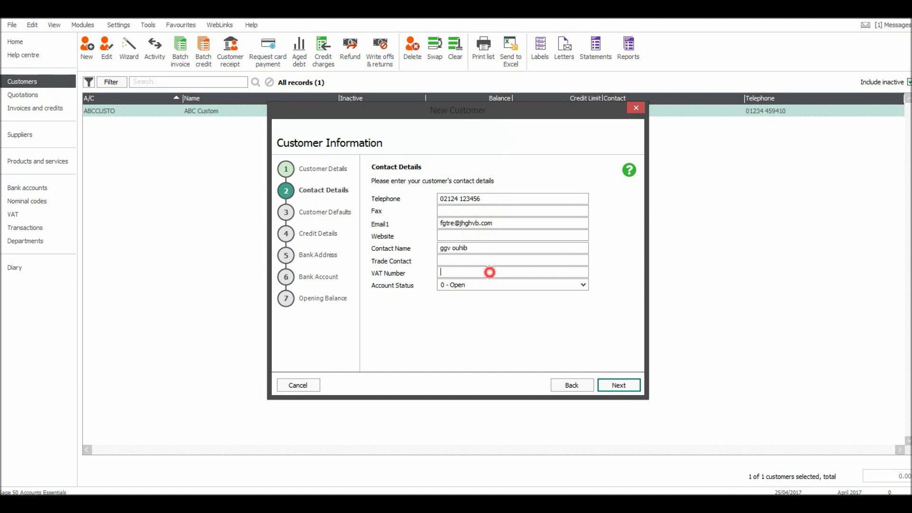
Set the customer's credit limit to 2500 on the Credit Details step
{"action": "left_click", "coordinate": [611, 380]}
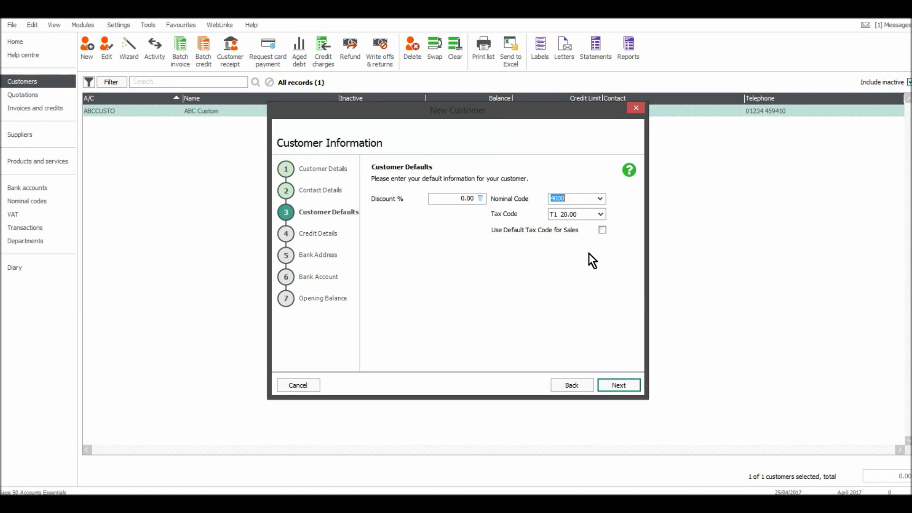
{"action": "left_click", "coordinate": [618, 388]}
{"action": "left_click", "coordinate": [541, 197]}
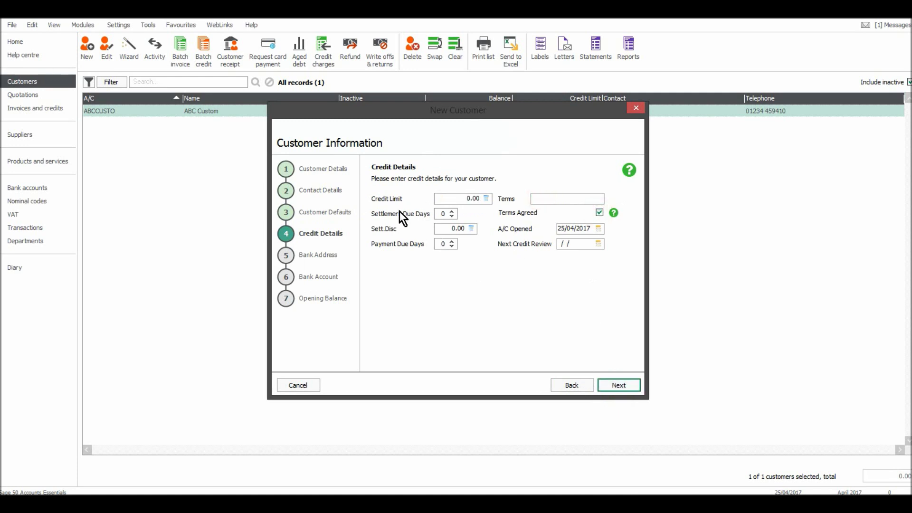
{"action": "left_click", "coordinate": [625, 384]}
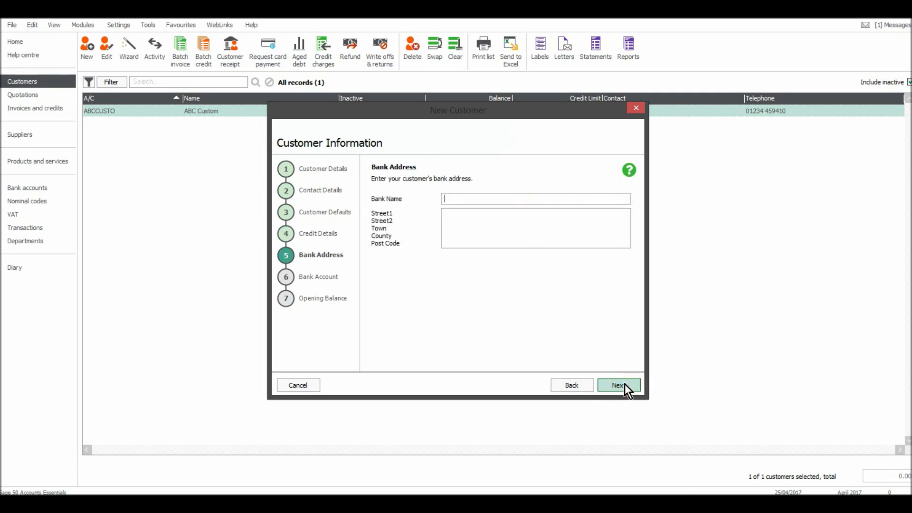
{"action": "left_click", "coordinate": [583, 384]}
{"action": "type", "text": "2500"}
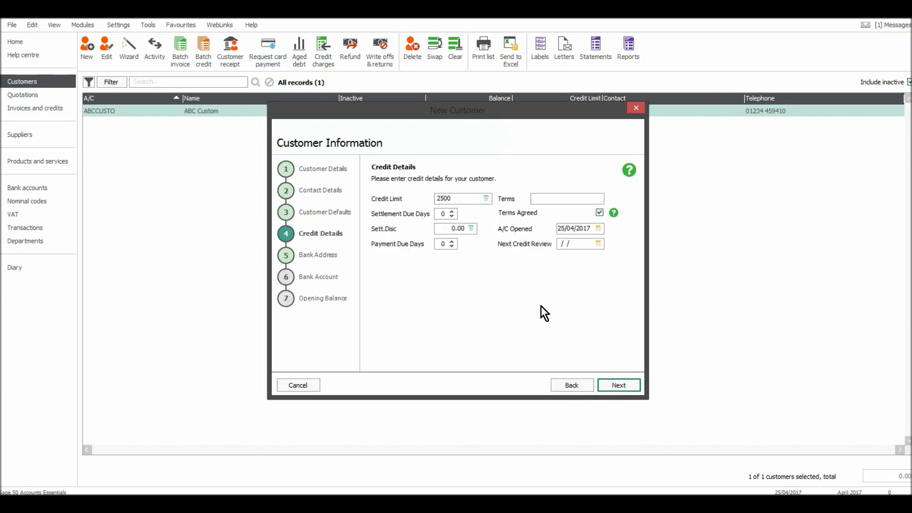
Skip the bank address and bank account steps, create XYZ Computers, and select it
{"action": "left_click", "coordinate": [625, 386]}
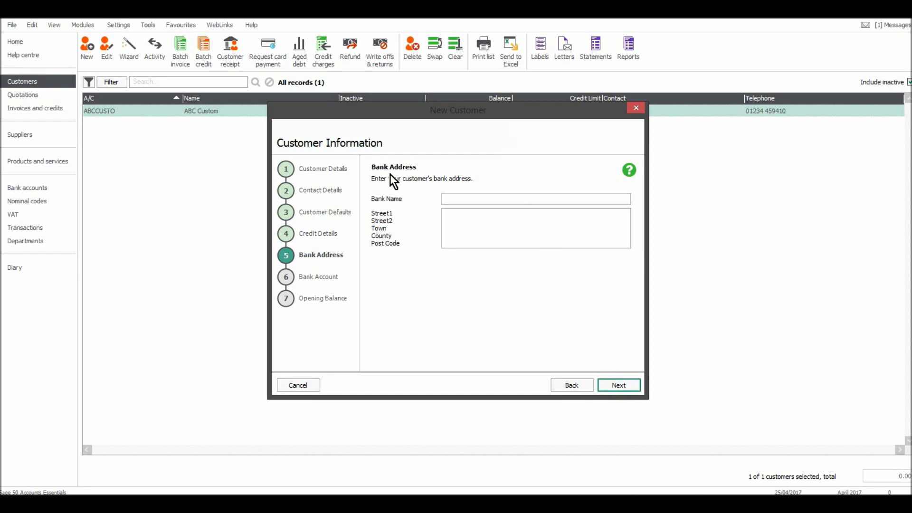
{"action": "left_click", "coordinate": [612, 380]}
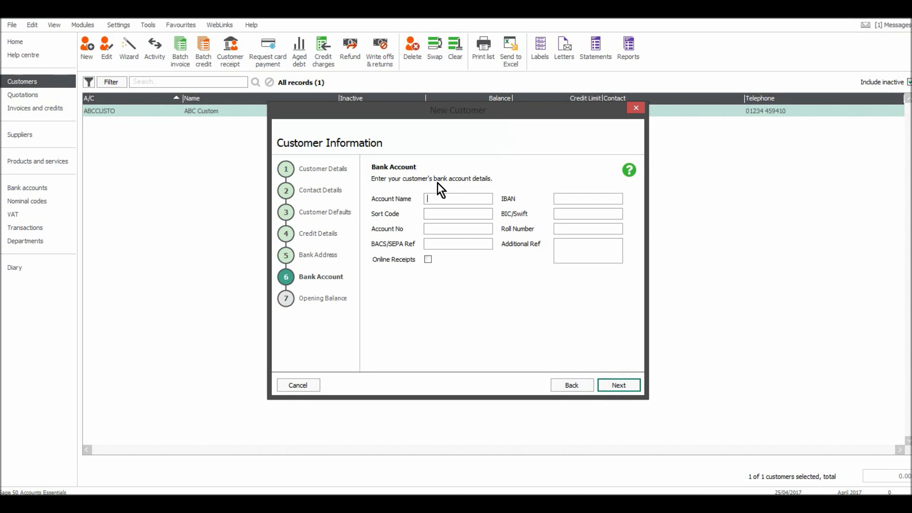
{"action": "left_click", "coordinate": [618, 387]}
{"action": "left_click", "coordinate": [614, 386]}
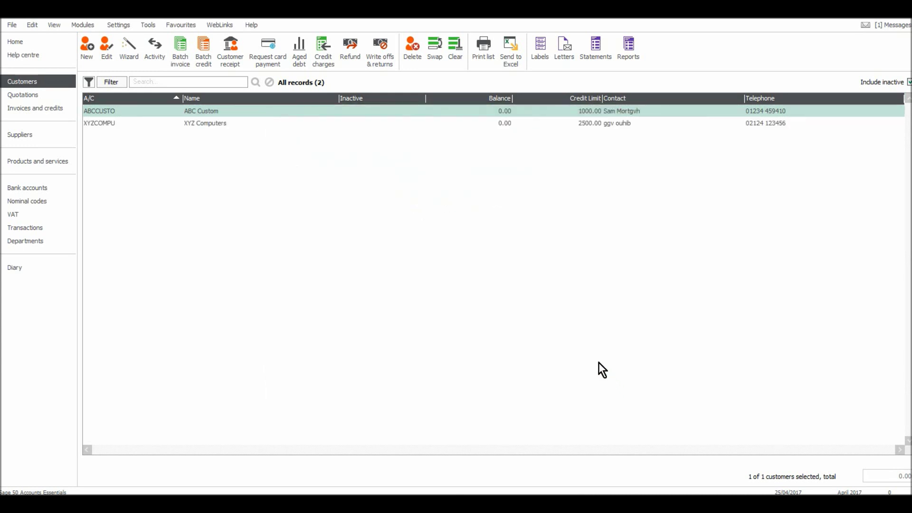
{"action": "left_click", "coordinate": [295, 124]}
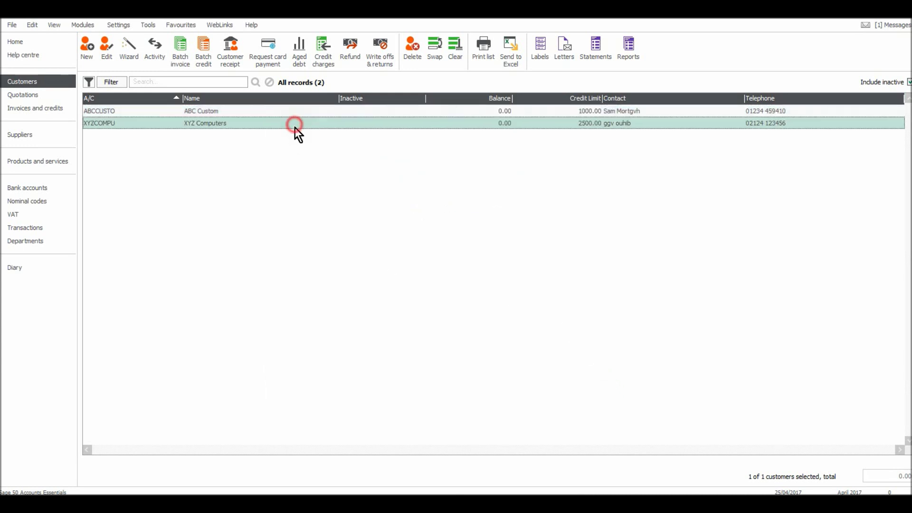